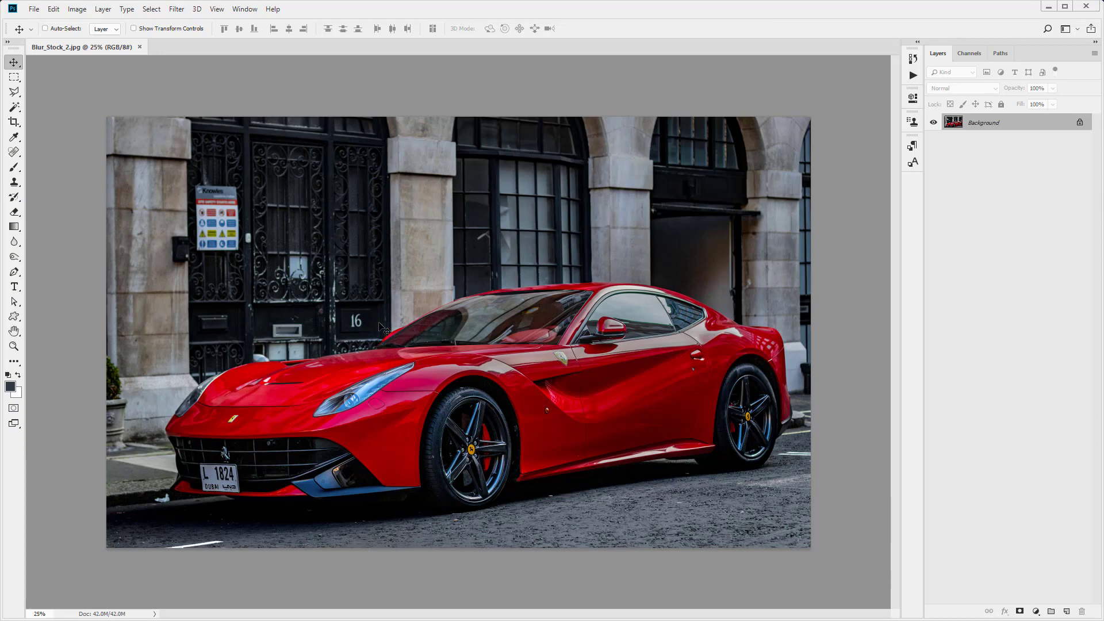
# - Zoom in and start a Pen tool path around the car, tracing from the hood up the windshield and along the roof
pyautogui.click(15, 272)
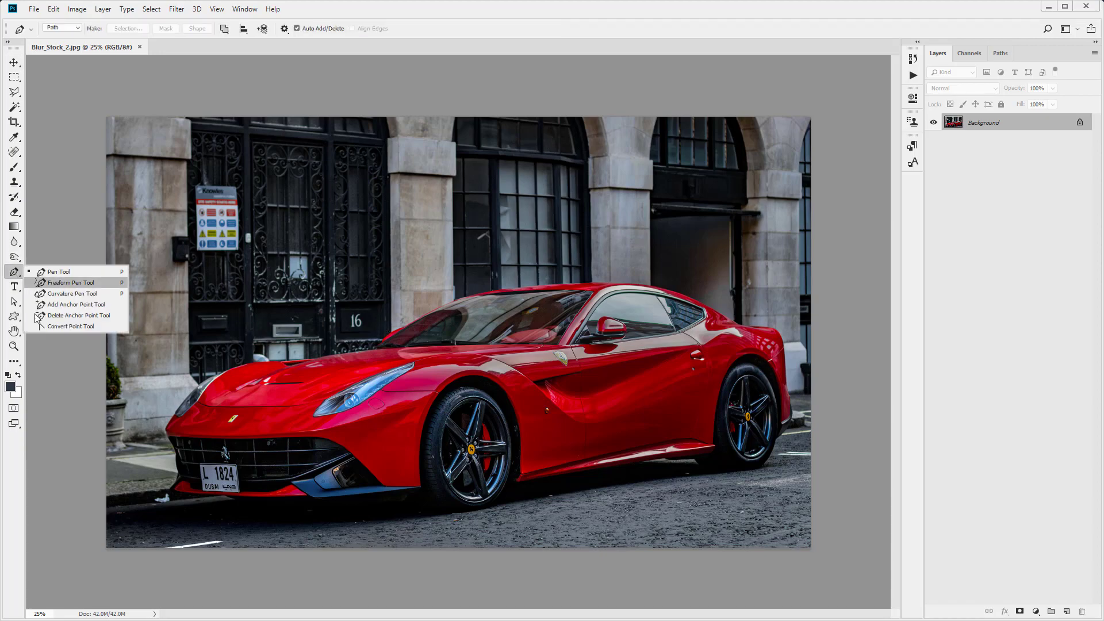
pyautogui.click(14, 348)
pyautogui.click(356, 347)
pyautogui.click(357, 347)
pyautogui.click(424, 308)
pyautogui.click(424, 308)
pyautogui.click(14, 272)
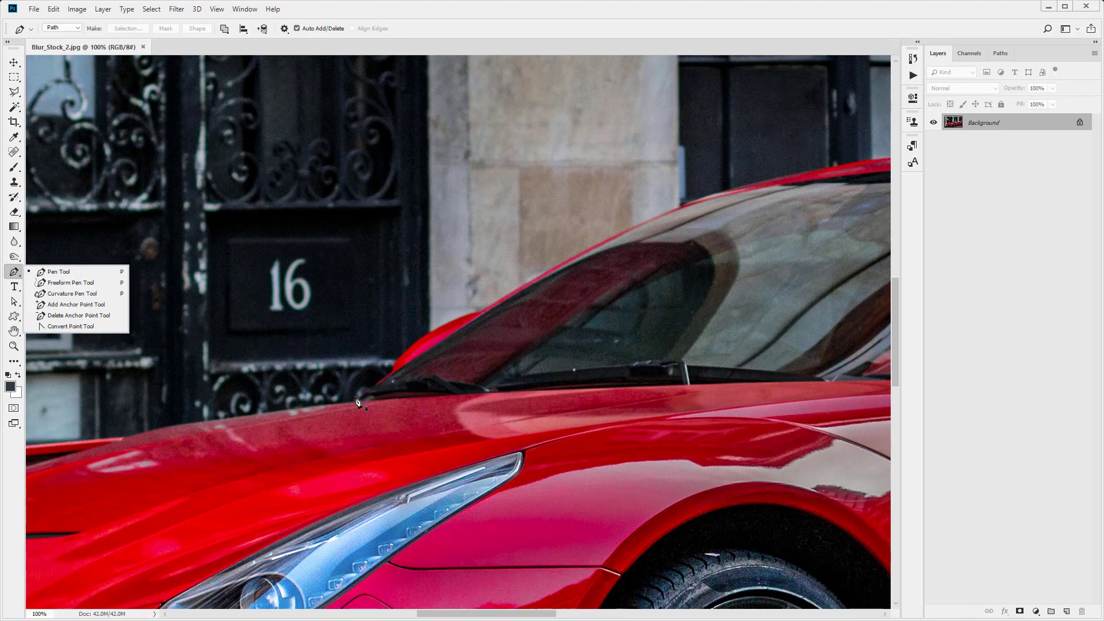
pyautogui.click(356, 397)
pyautogui.moveTo(393, 368); pyautogui.dragTo(426, 331)
pyautogui.moveTo(473, 311); pyautogui.dragTo(498, 304)
pyautogui.moveTo(623, 233); pyautogui.dragTo(640, 225)
pyautogui.press('space')
pyautogui.moveTo(688, 246); pyautogui.dragTo(342, 412)
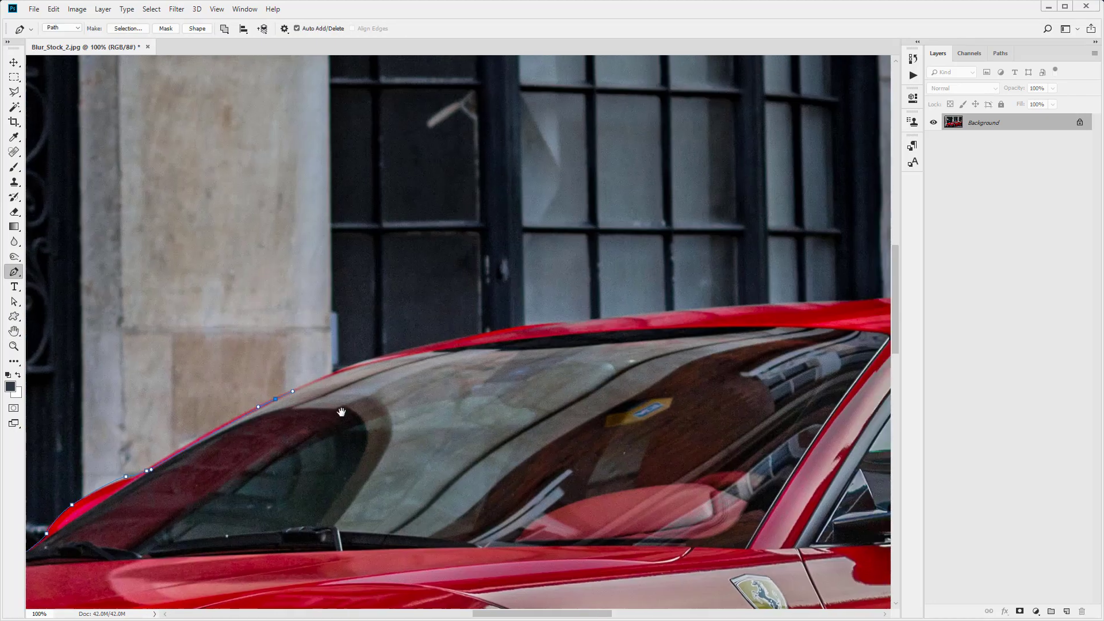
pyautogui.moveTo(421, 347); pyautogui.dragTo(493, 331)
pyautogui.moveTo(608, 317); pyautogui.dragTo(703, 311)
pyautogui.press('space')
pyautogui.moveTo(697, 368); pyautogui.dragTo(297, 490)
pyautogui.moveTo(463, 423); pyautogui.dragTo(485, 420)
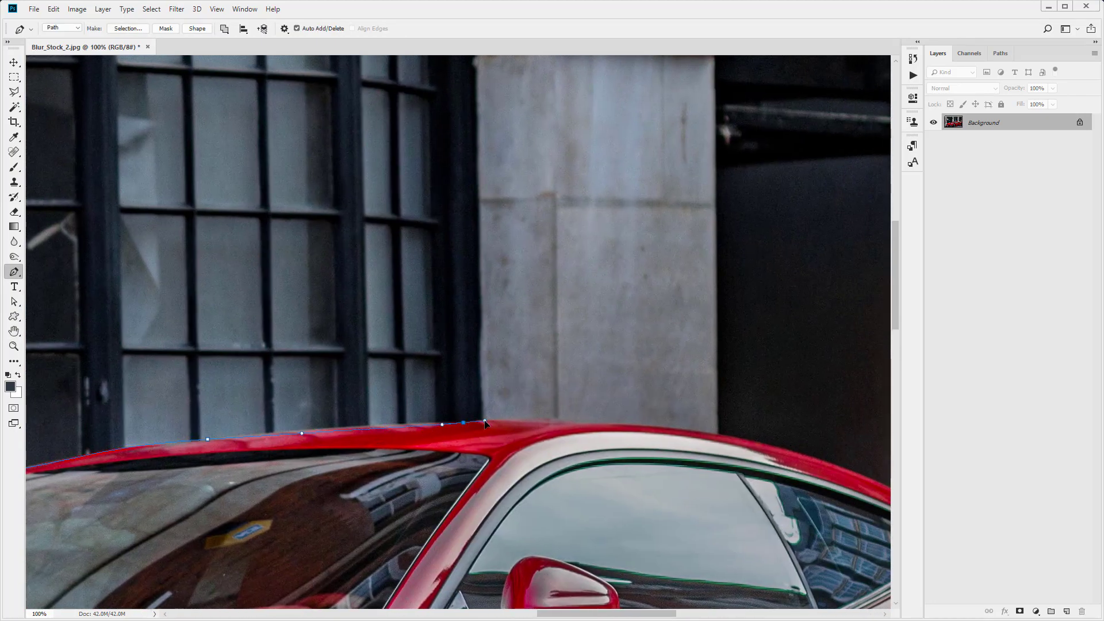
pyautogui.moveTo(610, 423); pyautogui.dragTo(658, 427)
# - Continue the path down the car's rear end and around the bottom of the rear wheel
pyautogui.press('space')
pyautogui.moveTo(649, 476); pyautogui.dragTo(181, 389)
pyautogui.moveTo(343, 369); pyautogui.dragTo(435, 402)
pyautogui.moveTo(519, 450); pyautogui.dragTo(618, 506)
pyautogui.press('space')
pyautogui.moveTo(607, 525); pyautogui.dragTo(361, 334)
pyautogui.moveTo(384, 371); pyautogui.dragTo(391, 396)
pyautogui.moveTo(398, 480); pyautogui.dragTo(237, 276)
pyautogui.press('space')
pyautogui.moveTo(297, 331); pyautogui.dragTo(311, 384)
pyautogui.click(309, 396)
pyautogui.moveTo(316, 416); pyautogui.dragTo(318, 431)
pyautogui.moveTo(312, 472); pyautogui.dragTo(268, 530)
pyautogui.click(251, 542)
pyautogui.press('space')
pyautogui.moveTo(177, 535); pyautogui.dragTo(326, 320)
pyautogui.moveTo(379, 391); pyautogui.dragTo(363, 416)
pyautogui.moveTo(336, 442); pyautogui.dragTo(315, 445)
pyautogui.moveTo(185, 450); pyautogui.dragTo(158, 451)
pyautogui.moveTo(114, 446); pyautogui.dragTo(107, 441)
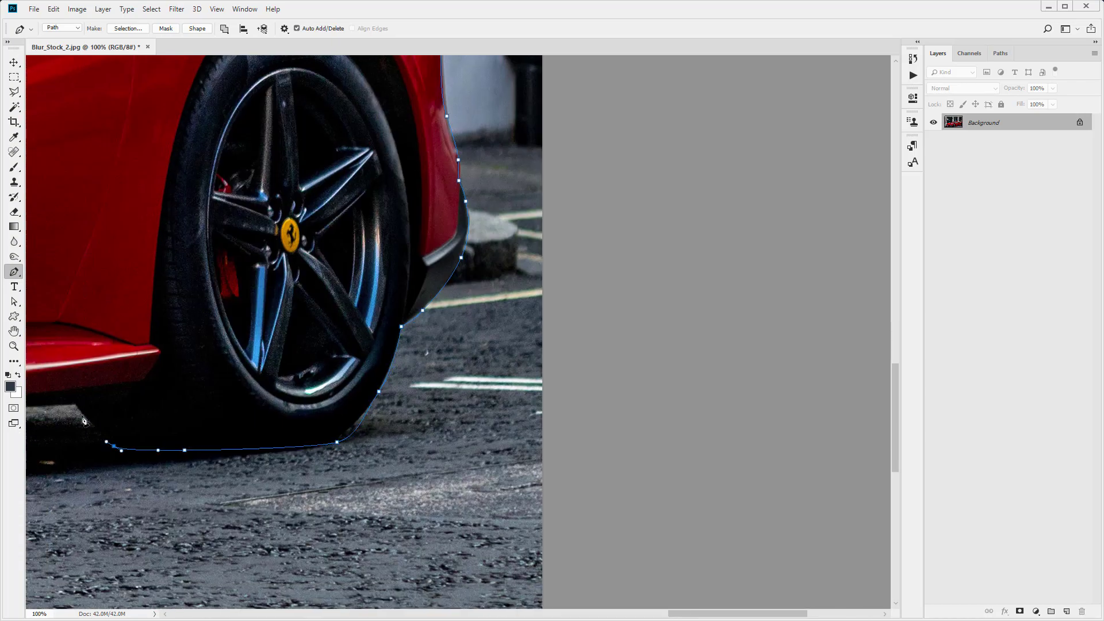
# - Continue tracing along the side skirt and around the base of the front wheel
pyautogui.click(76, 406)
pyautogui.press('space')
pyautogui.moveTo(98, 386); pyautogui.dragTo(653, 315)
pyautogui.click(543, 342)
pyautogui.click(514, 333)
pyautogui.moveTo(196, 385); pyautogui.dragTo(133, 395)
pyautogui.moveTo(121, 453); pyautogui.dragTo(597, 389)
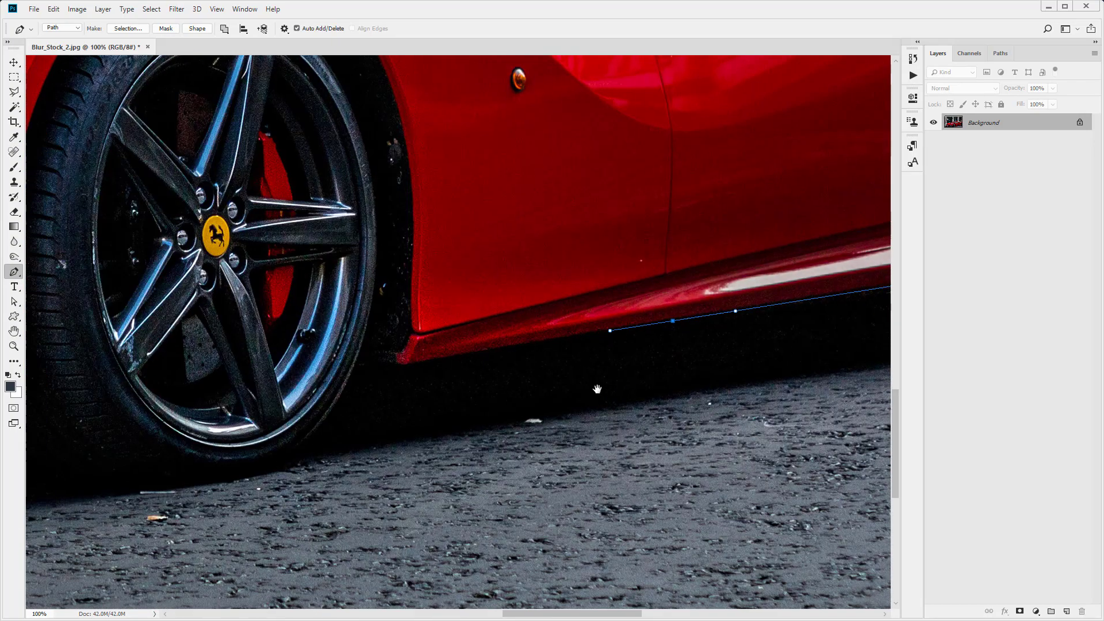
pyautogui.moveTo(443, 357); pyautogui.dragTo(408, 362)
pyautogui.click(392, 365)
pyautogui.click(368, 364)
pyautogui.click(354, 365)
pyautogui.moveTo(309, 438); pyautogui.dragTo(273, 467)
pyautogui.moveTo(193, 480); pyautogui.dragTo(492, 439)
pyautogui.moveTo(387, 444); pyautogui.dragTo(315, 409)
pyautogui.moveTo(291, 402); pyautogui.dragTo(285, 402)
pyautogui.moveTo(259, 441); pyautogui.dragTo(514, 435)
pyautogui.moveTo(470, 398); pyautogui.dragTo(413, 398)
pyautogui.moveTo(254, 404); pyautogui.dragTo(214, 404)
pyautogui.moveTo(270, 457); pyautogui.dragTo(920, 499)
# - Undo the last anchor and trace along the bottom edge of the front bumper
pyautogui.hotkey('ctrl', 'z')
pyautogui.click(569, 444)
pyautogui.click(442, 437)
pyautogui.click(348, 426)
pyautogui.click(303, 419)
pyautogui.click(266, 416)
pyautogui.click(182, 414)
pyautogui.click(166, 412)
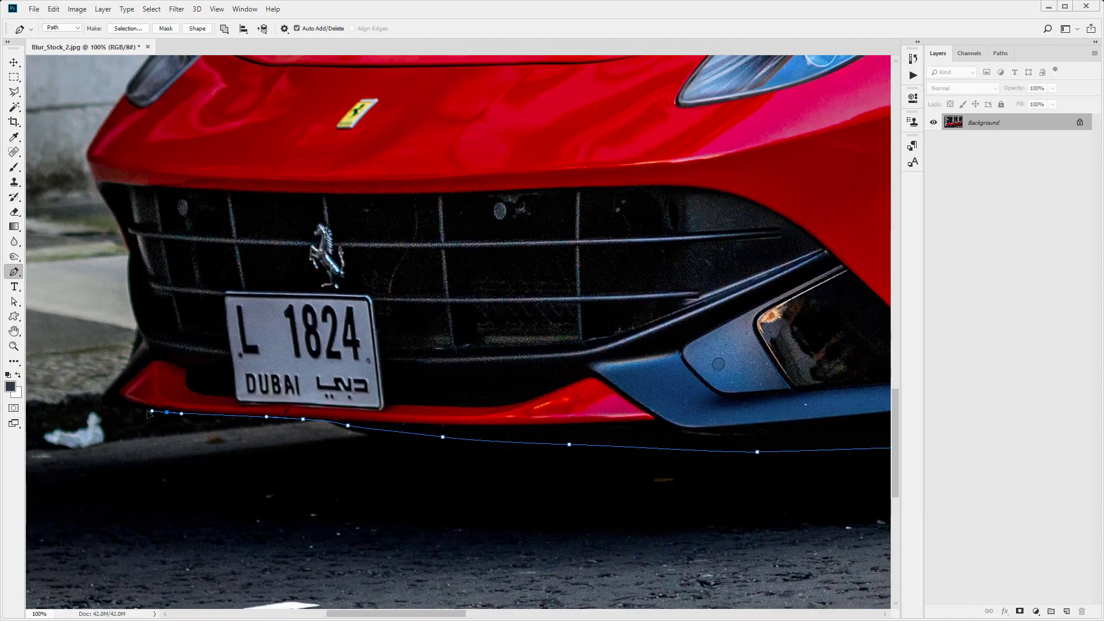
# - Trace up around the front bumper's corner toward the left headlight
pyautogui.click(102, 401)
pyautogui.click(125, 368)
pyautogui.click(136, 331)
pyautogui.click(128, 295)
pyautogui.moveTo(125, 242); pyautogui.dragTo(118, 228)
pyautogui.moveTo(90, 169); pyautogui.dragTo(173, 339)
pyautogui.click(189, 302)
pyautogui.click(208, 274)
pyautogui.moveTo(265, 204); pyautogui.dragTo(289, 177)
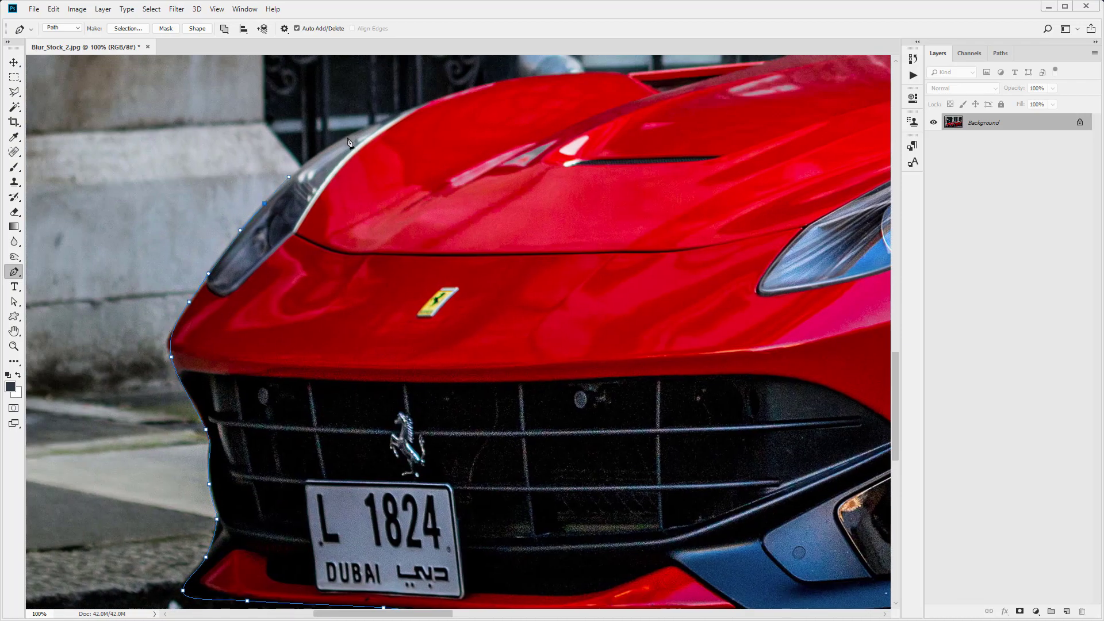
# - Trace across the top of the hood and close the path at its starting point
pyautogui.moveTo(350, 134); pyautogui.dragTo(375, 121)
pyautogui.moveTo(409, 175); pyautogui.dragTo(239, 340)
pyautogui.moveTo(329, 247); pyautogui.dragTo(393, 230)
pyautogui.moveTo(479, 238); pyautogui.dragTo(521, 233)
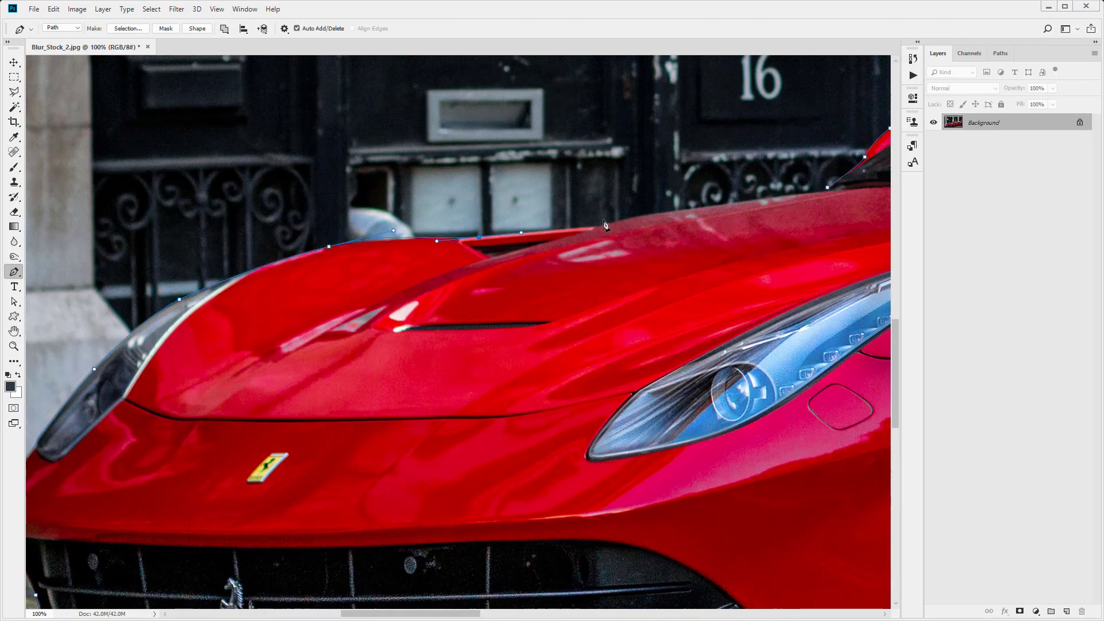
pyautogui.click(623, 221)
pyautogui.click(729, 204)
pyautogui.click(827, 188)
# - Convert the closed car path into a selection
pyautogui.rightClick(718, 275)
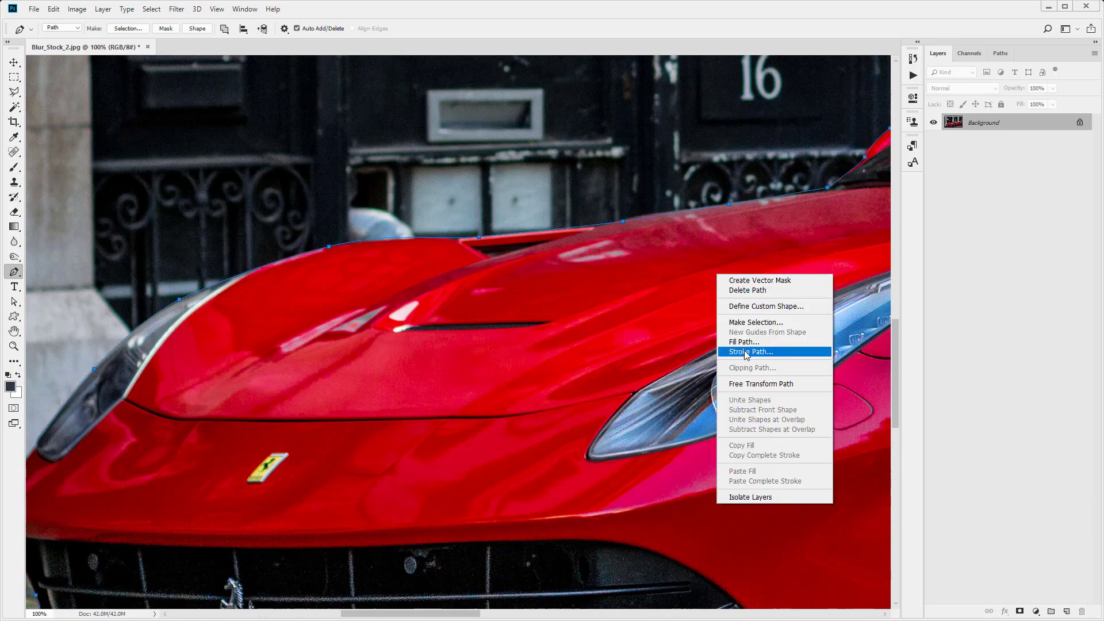
pyautogui.click(755, 322)
pyautogui.press('Return')
pyautogui.press('z')
pyautogui.hotkey('ctrl', '0')
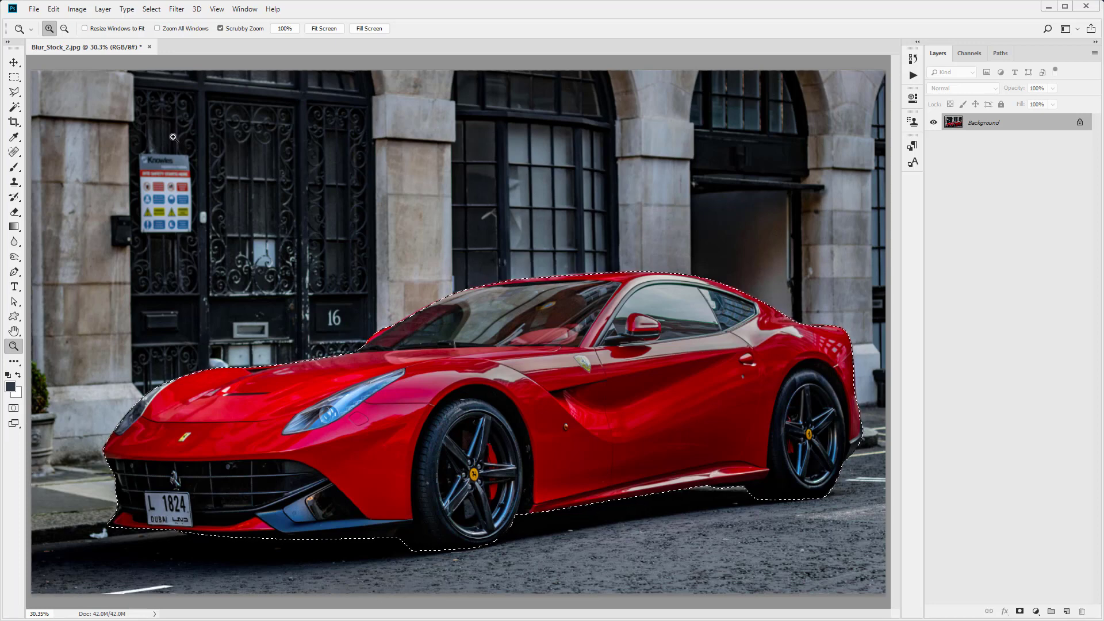
# - Save the selection as a new channel named car, then deselect and duplicate the background layer
pyautogui.click(151, 10)
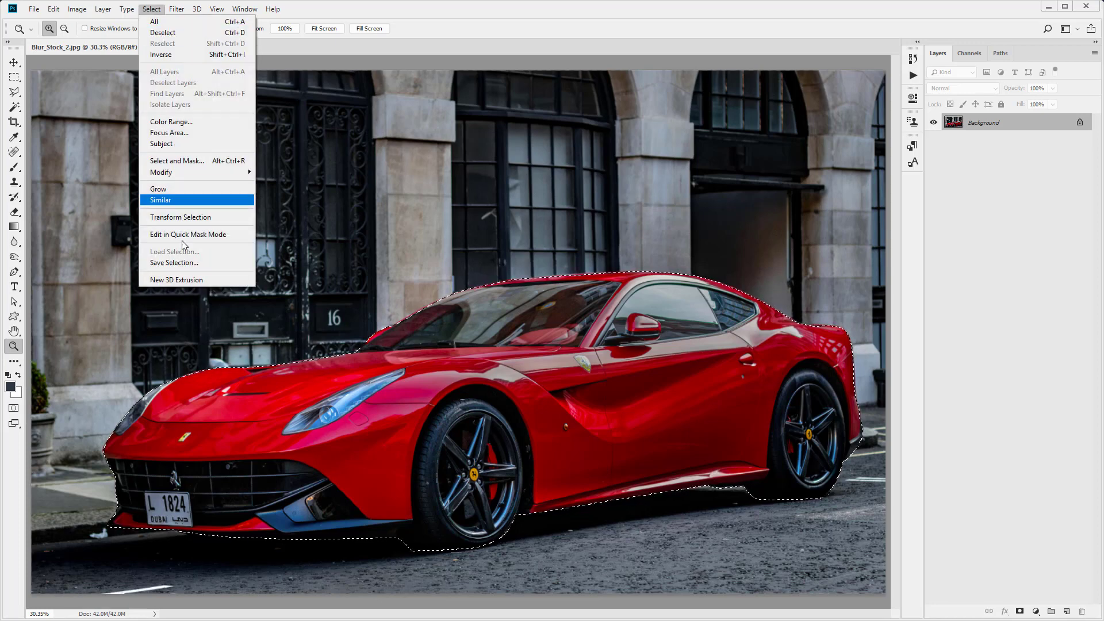
pyautogui.click(180, 263)
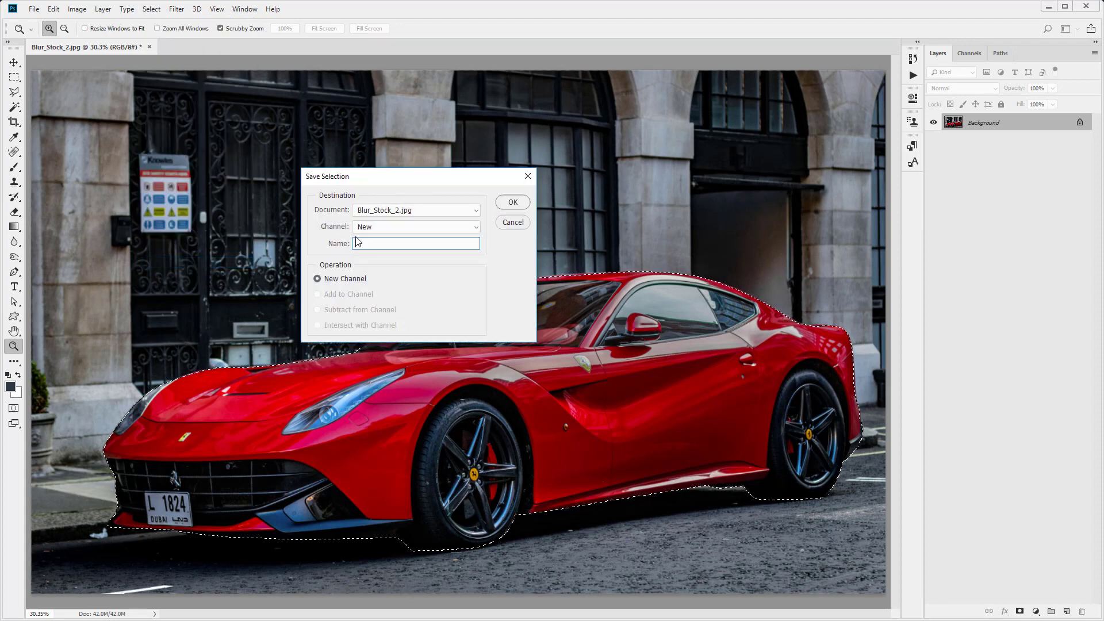
pyautogui.write('car')
pyautogui.click(525, 203)
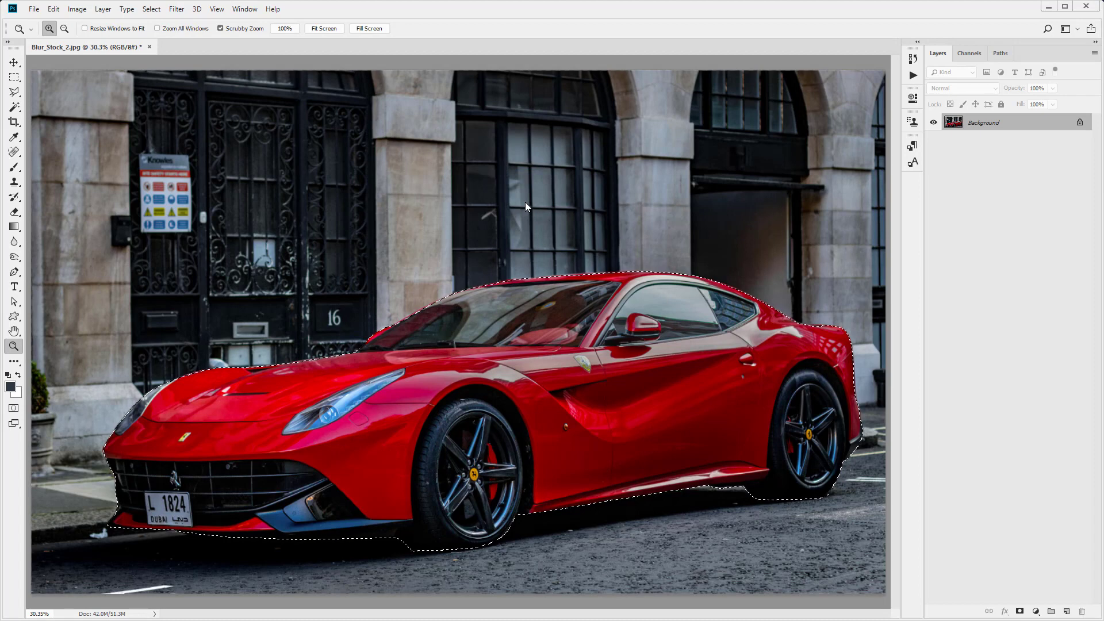
pyautogui.hotkey('ctrl', 'd')
pyautogui.hotkey('ctrl', 'j')
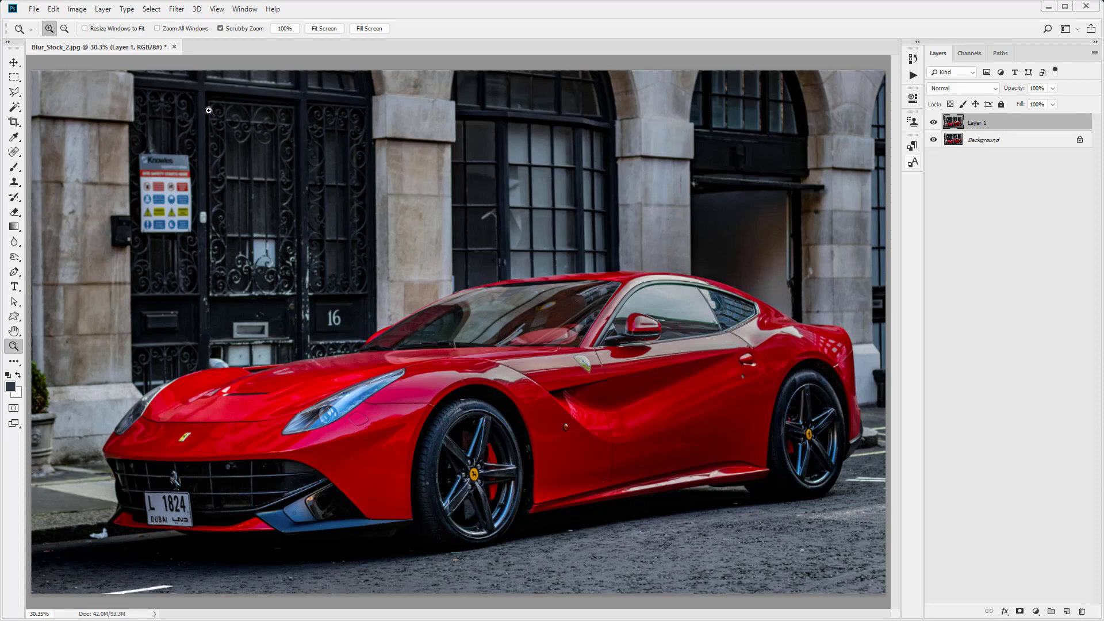
# - Load the saved car selection and copy the car onto its own new layer
pyautogui.click(152, 12)
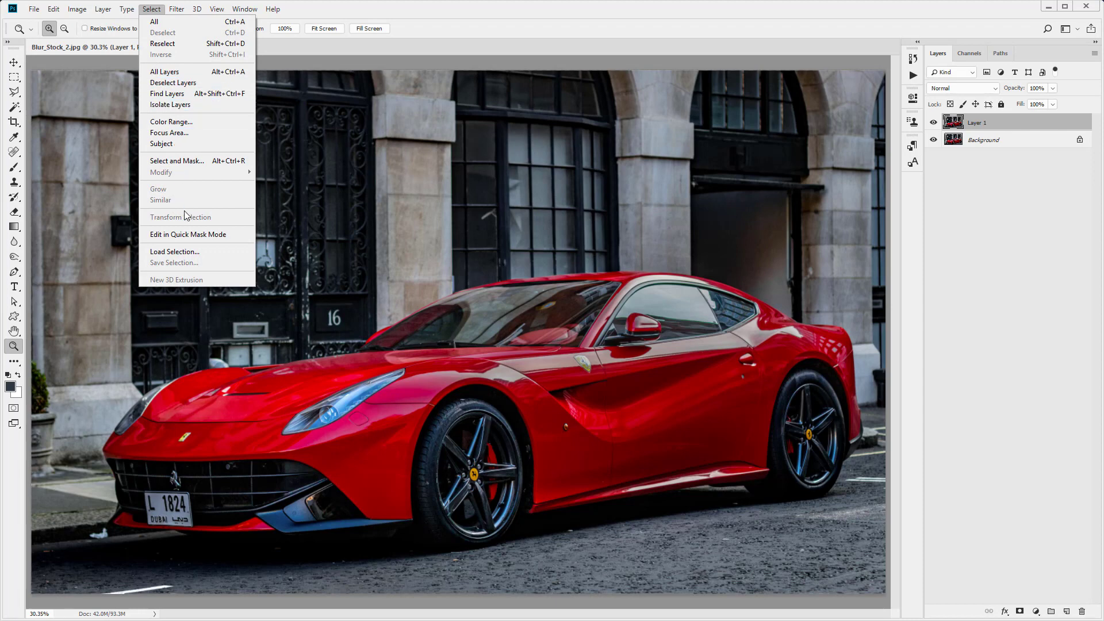
pyautogui.click(184, 253)
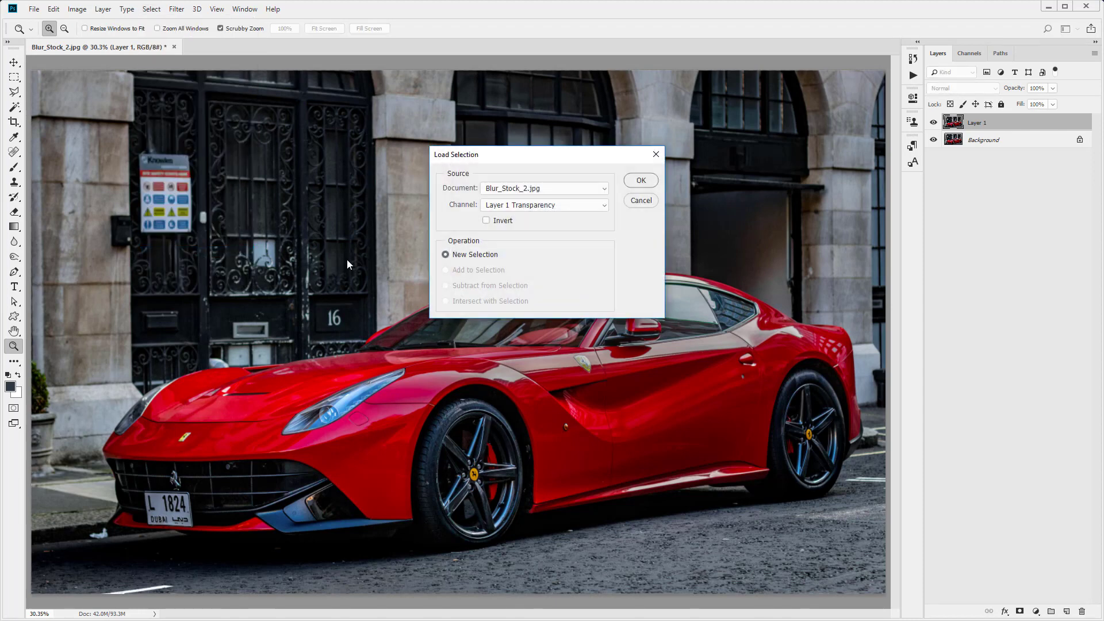
pyautogui.click(509, 206)
pyautogui.click(512, 237)
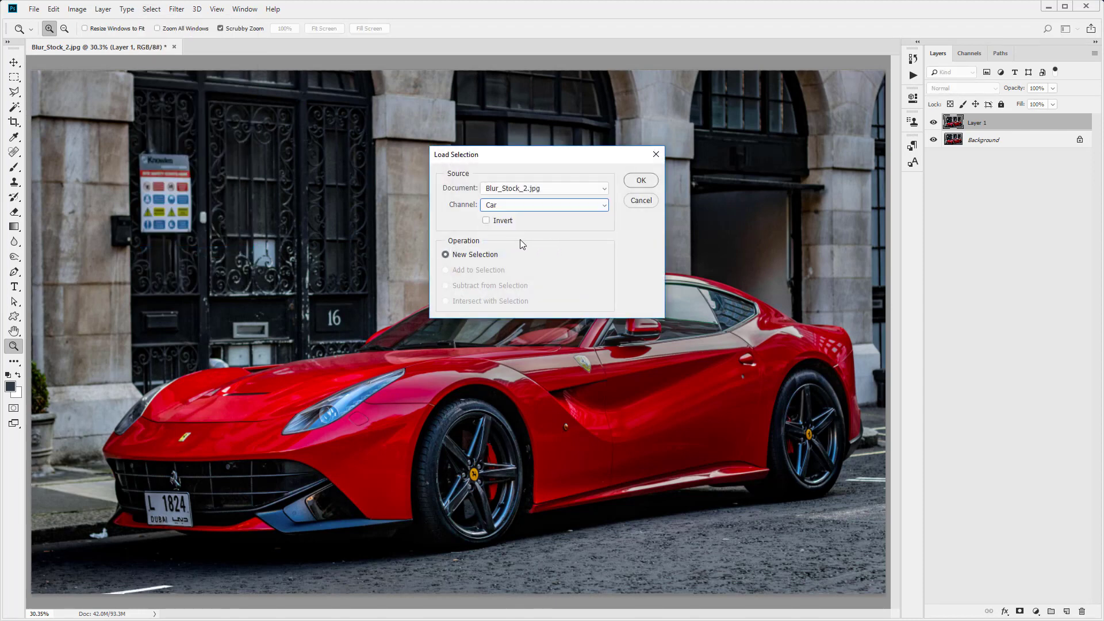
pyautogui.click(640, 183)
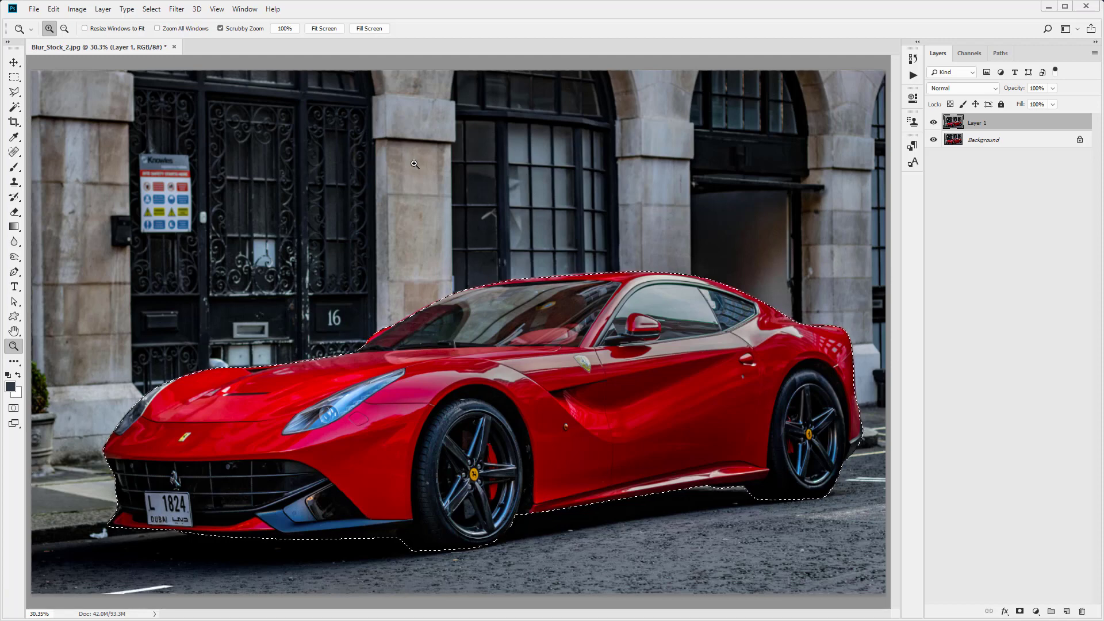
pyautogui.hotkey('ctrl', 'j')
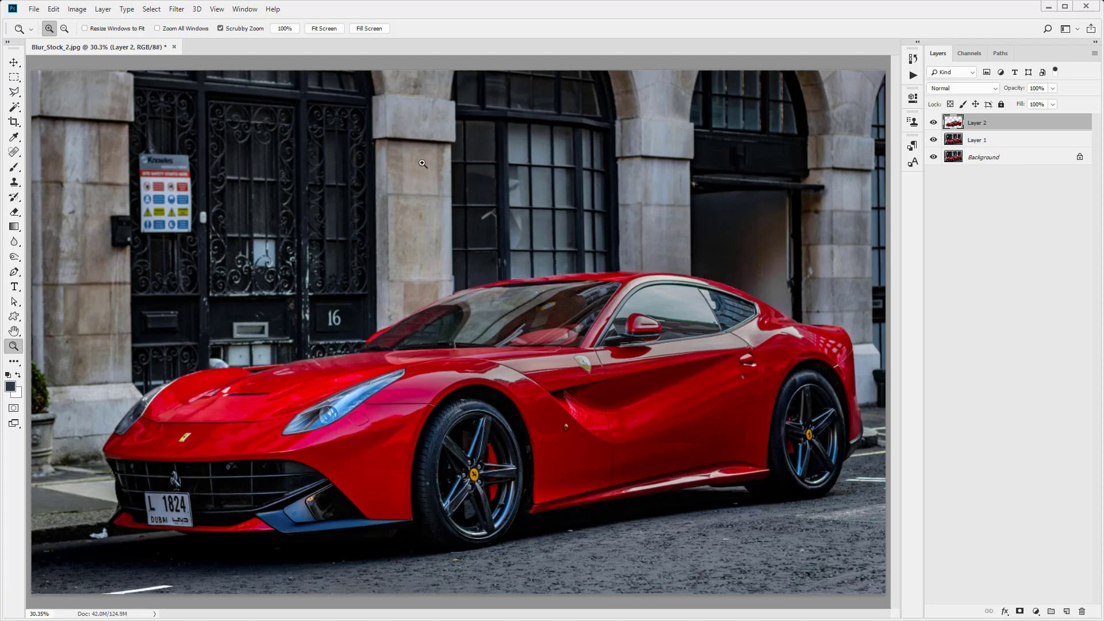
# - Temporarily hide the lower layers to check the isolated car cut-out
pyautogui.click(933, 139)
pyautogui.click(933, 156)
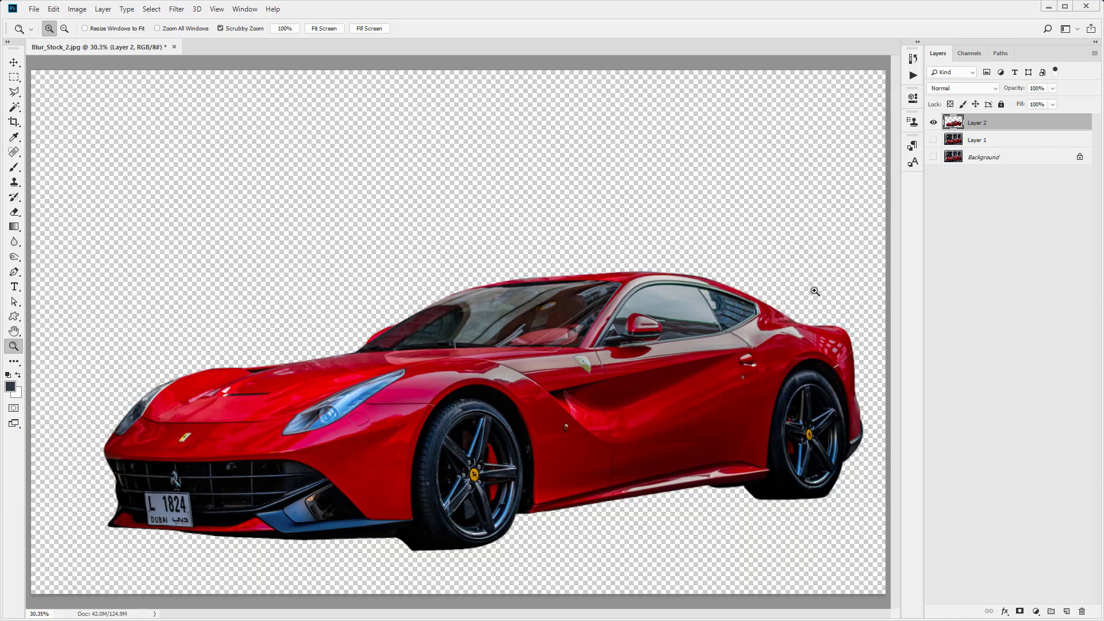
pyautogui.click(933, 156)
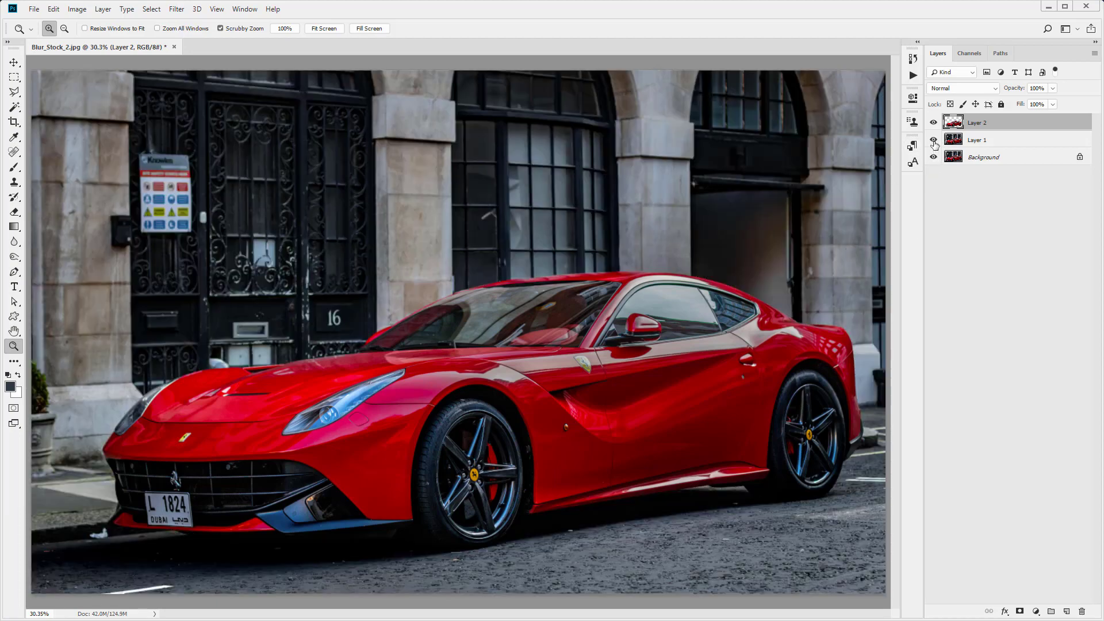
# - Convert Layer 1 to a Smart Object
pyautogui.click(993, 141)
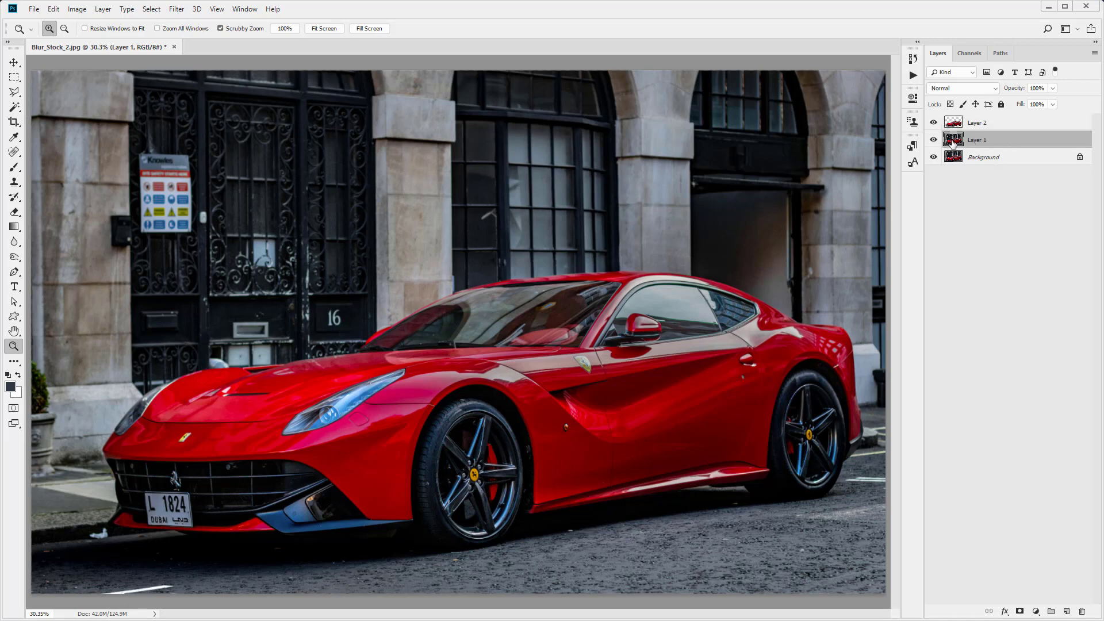
pyautogui.rightClick(997, 143)
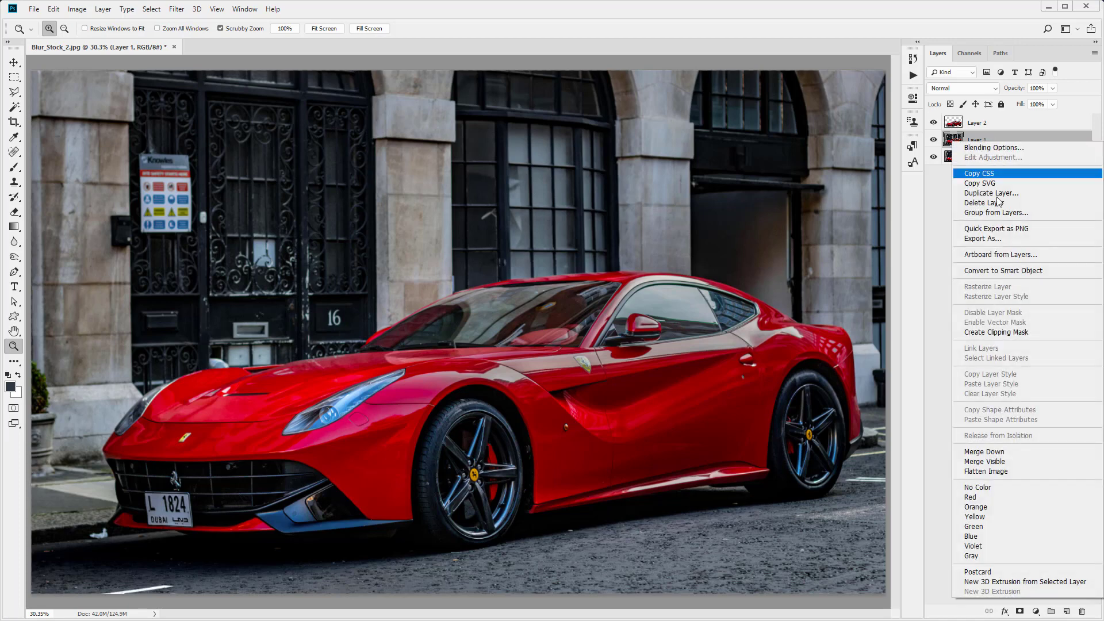
pyautogui.click(1001, 276)
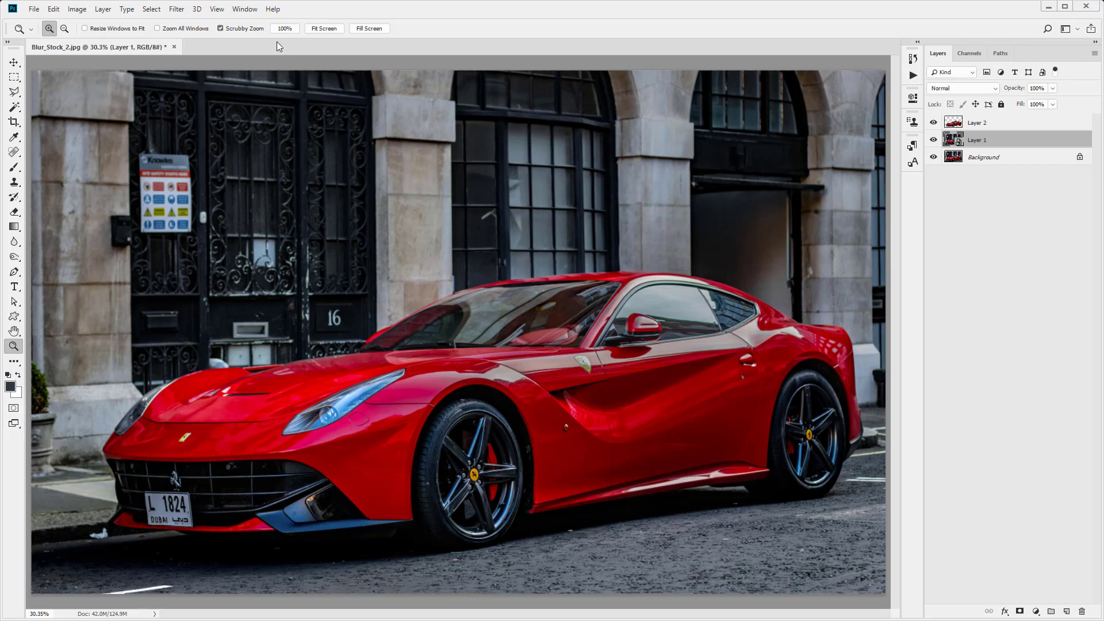
# - Apply a Path Blur from the Blur Gallery to Layer 1 and stretch its default path leftward
pyautogui.click(177, 9)
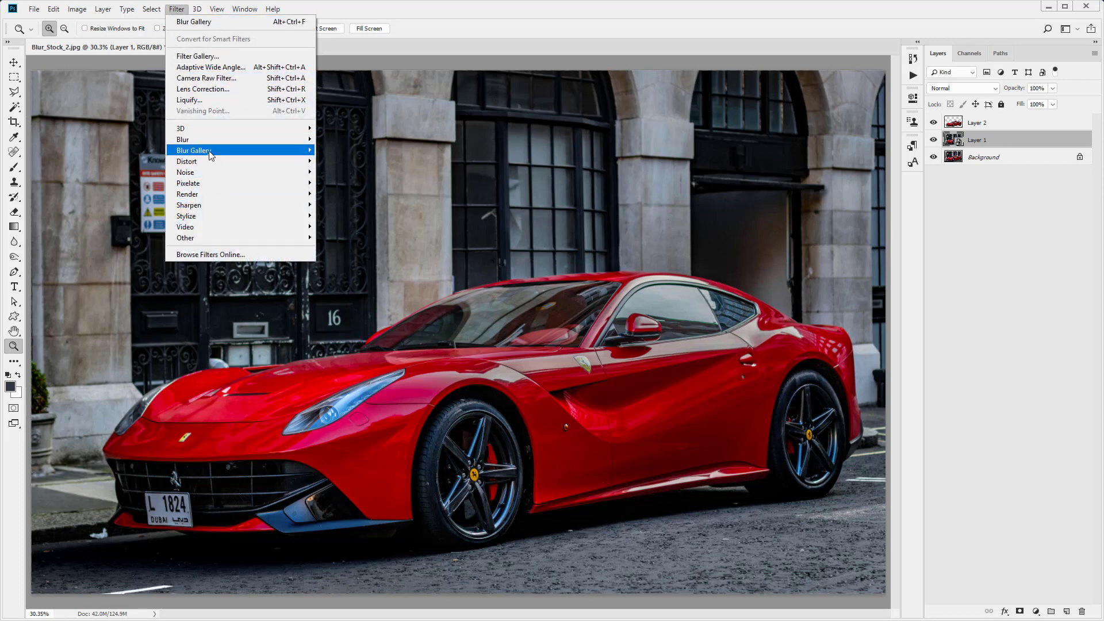
pyautogui.moveTo(211, 151)
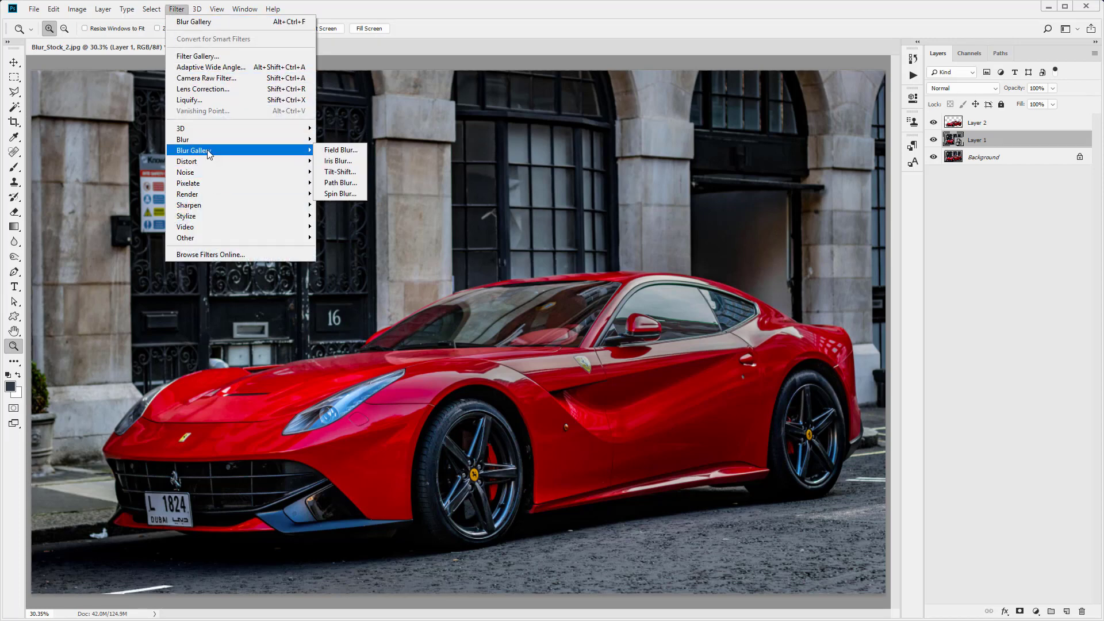
pyautogui.click(339, 183)
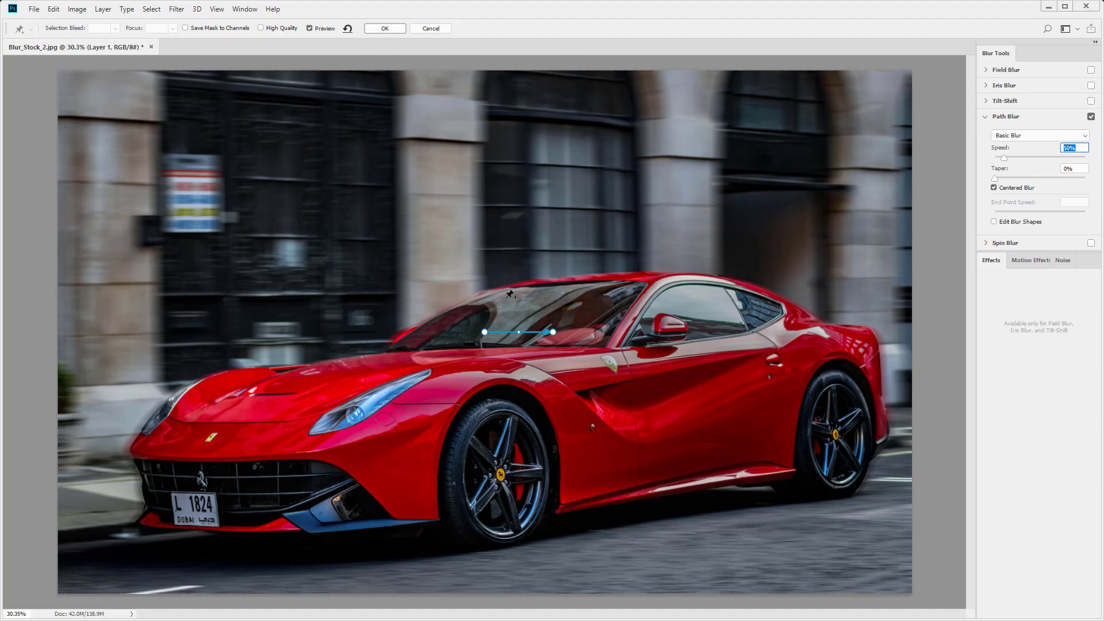
pyautogui.moveTo(553, 332); pyautogui.dragTo(388, 337)
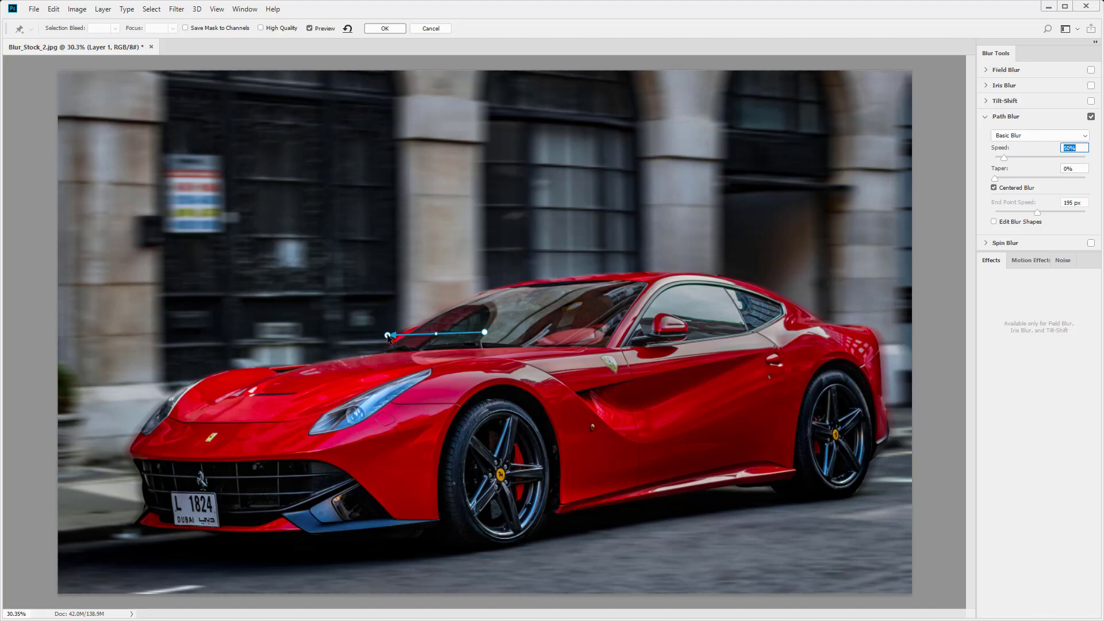
pyautogui.moveTo(388, 338); pyautogui.dragTo(387, 340)
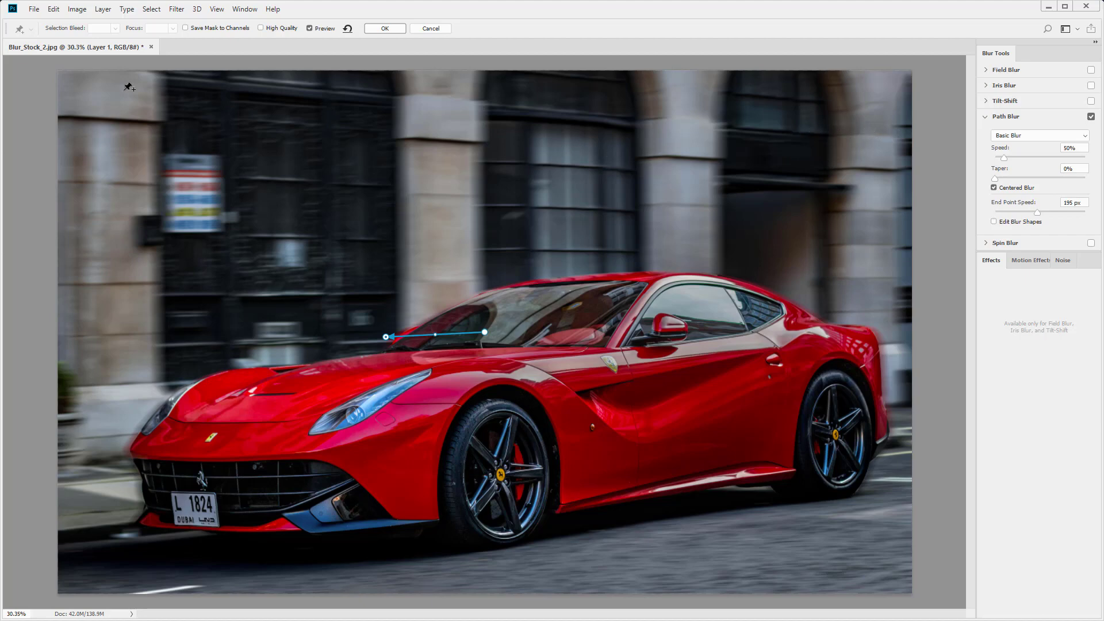
# - Add two long horizontal blur paths across the upper building facade
pyautogui.click(879, 137)
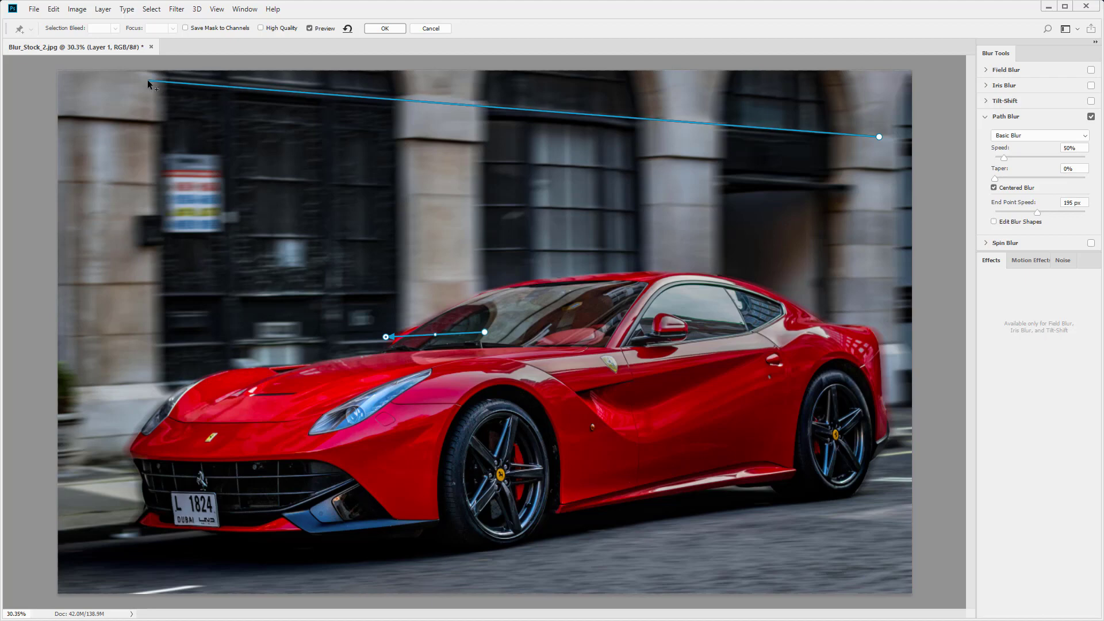
pyautogui.click(148, 80)
pyautogui.click(147, 80)
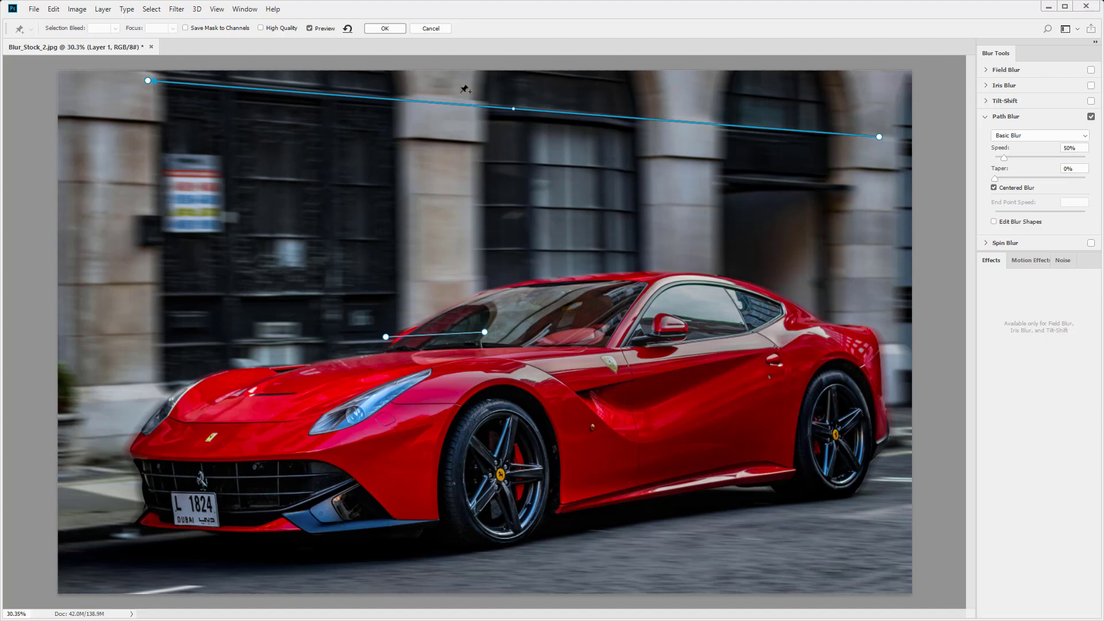
pyautogui.click(882, 211)
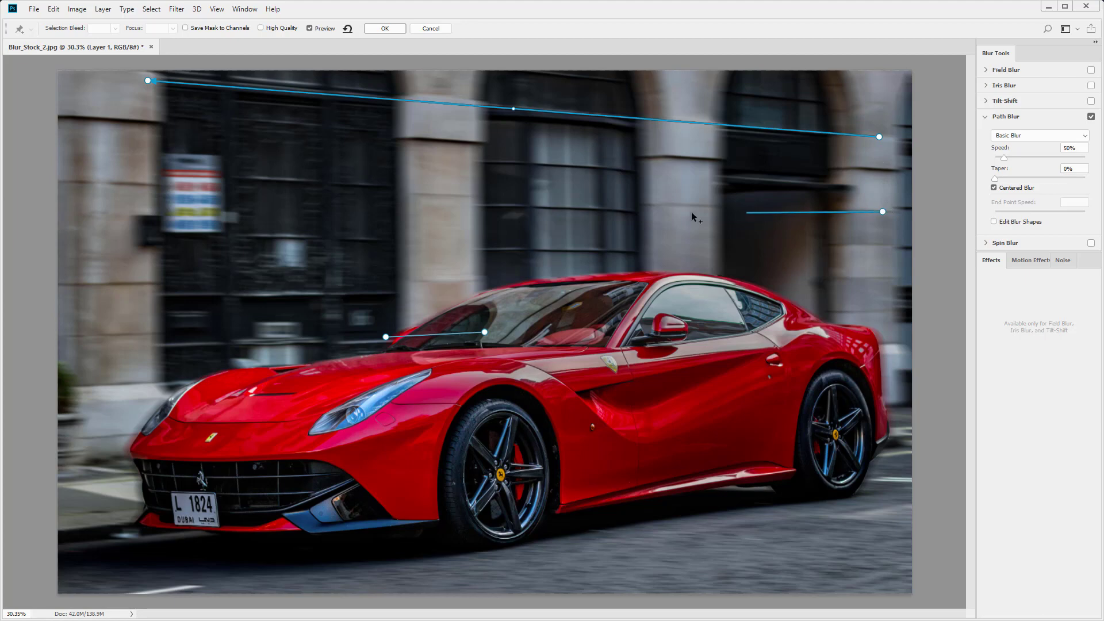
pyautogui.doubleClick(136, 189)
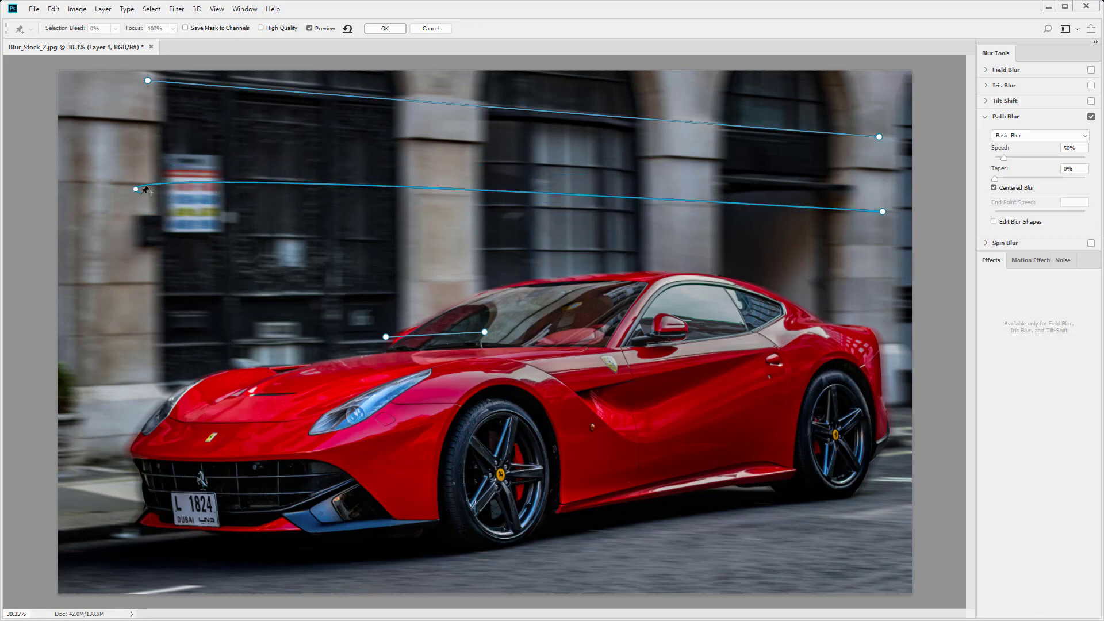
# - Add three more blur paths: a short one behind the car's rear and two running along the road in the foreground
pyautogui.click(898, 283)
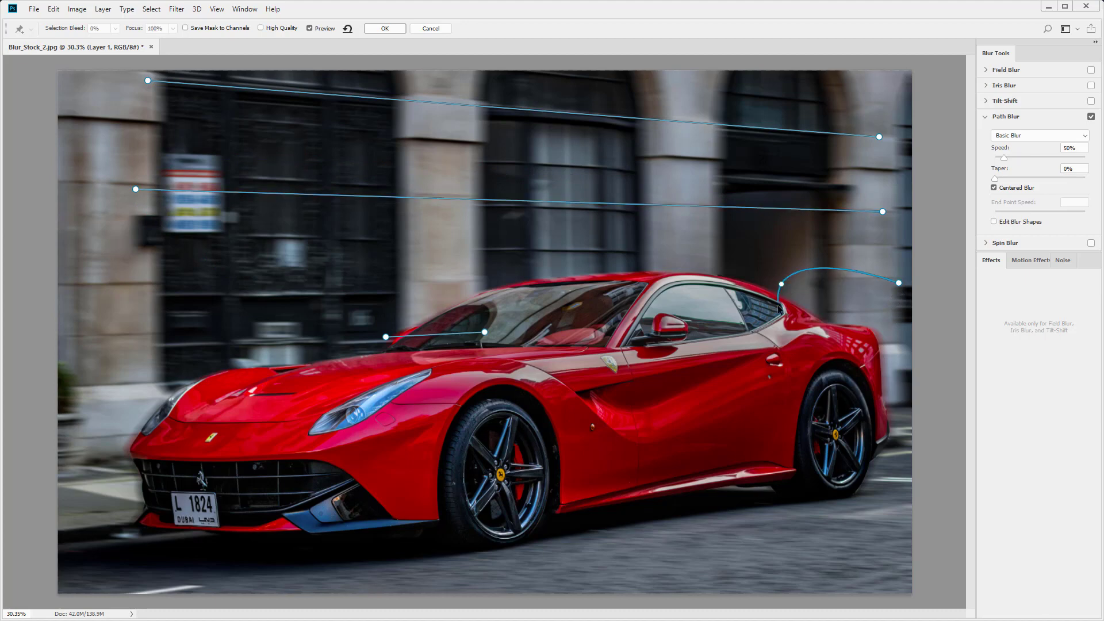
pyautogui.doubleClick(781, 284)
pyautogui.moveTo(909, 473); pyautogui.dragTo(259, 588)
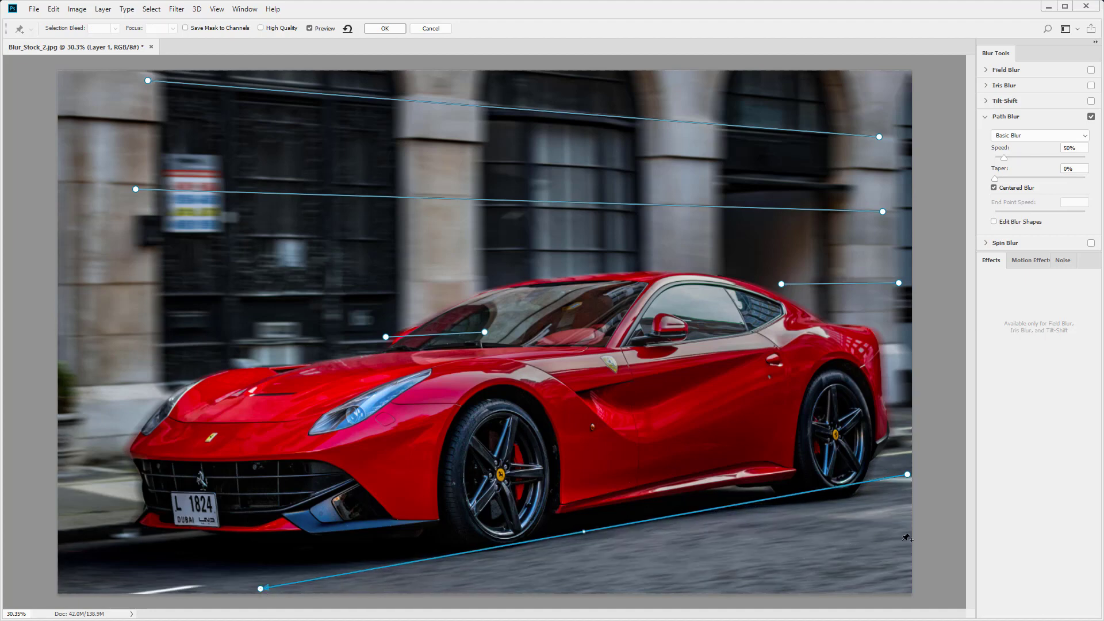
pyautogui.click(793, 572)
# - Set the Path Blur speed to 83% and apply the blur
pyautogui.moveTo(1004, 160); pyautogui.dragTo(994, 159)
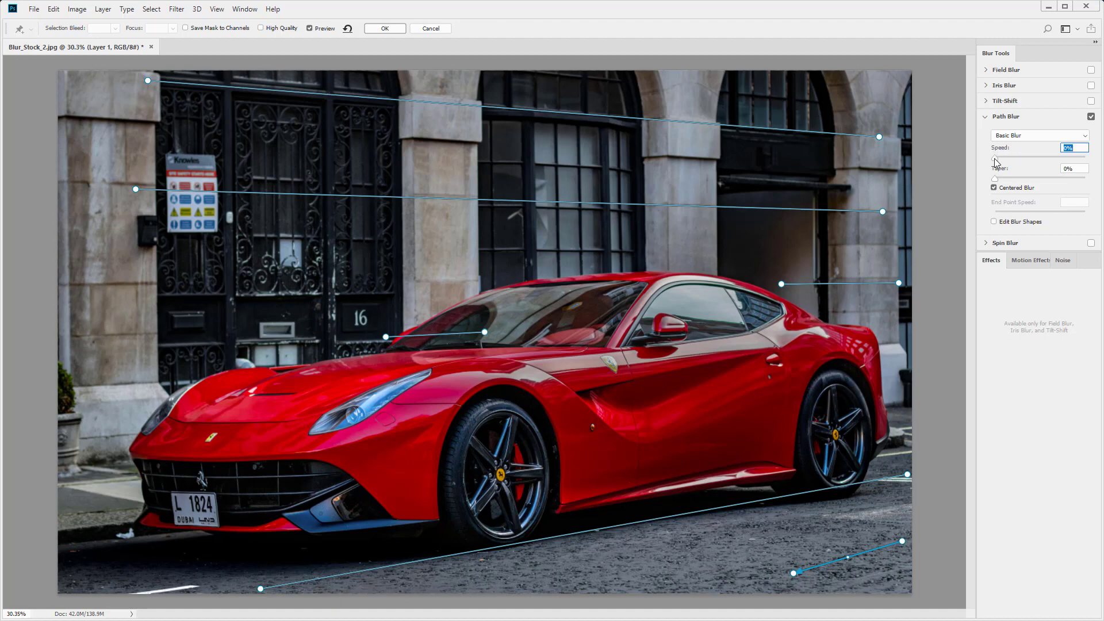
pyautogui.moveTo(994, 159); pyautogui.dragTo(1013, 165)
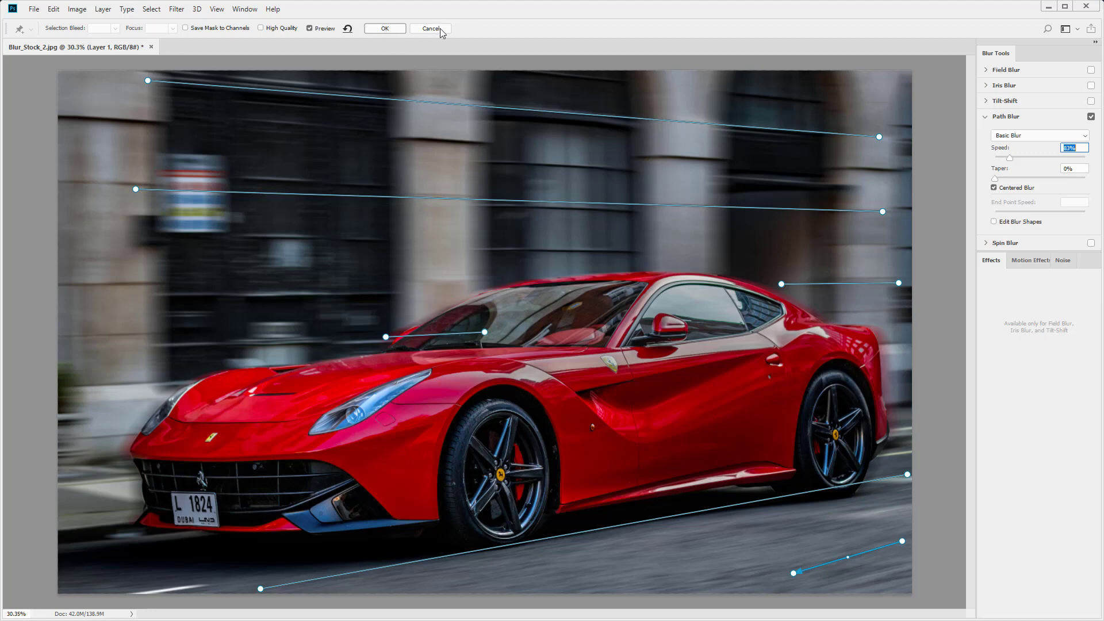
pyautogui.click(380, 30)
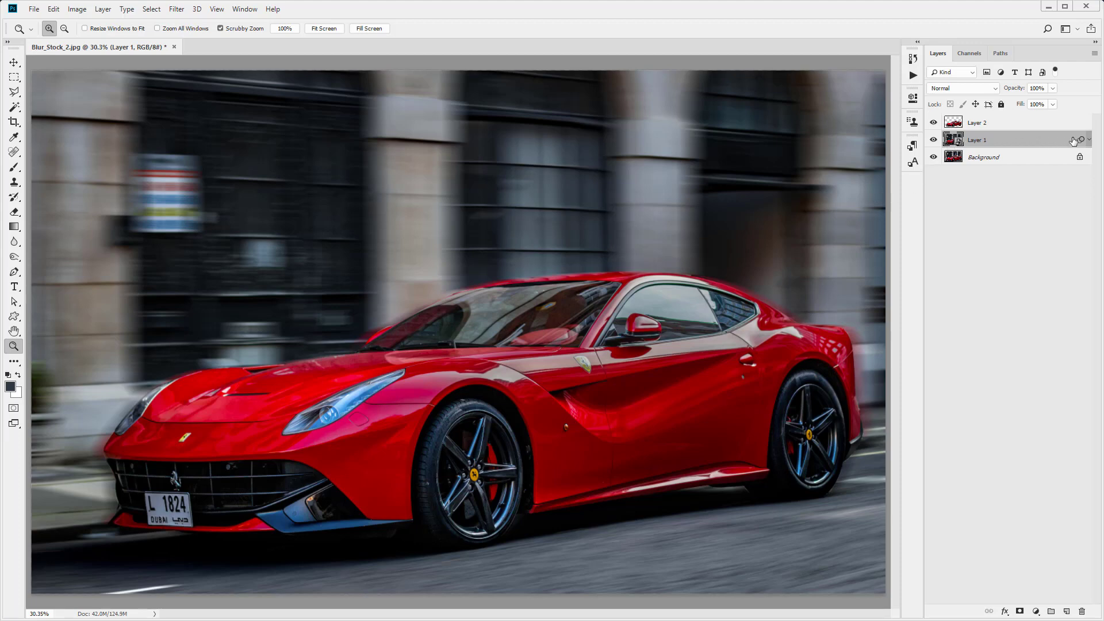
# - Hide and reshow Layer 1 to compare the blurred background with the original photo
pyautogui.click(934, 141)
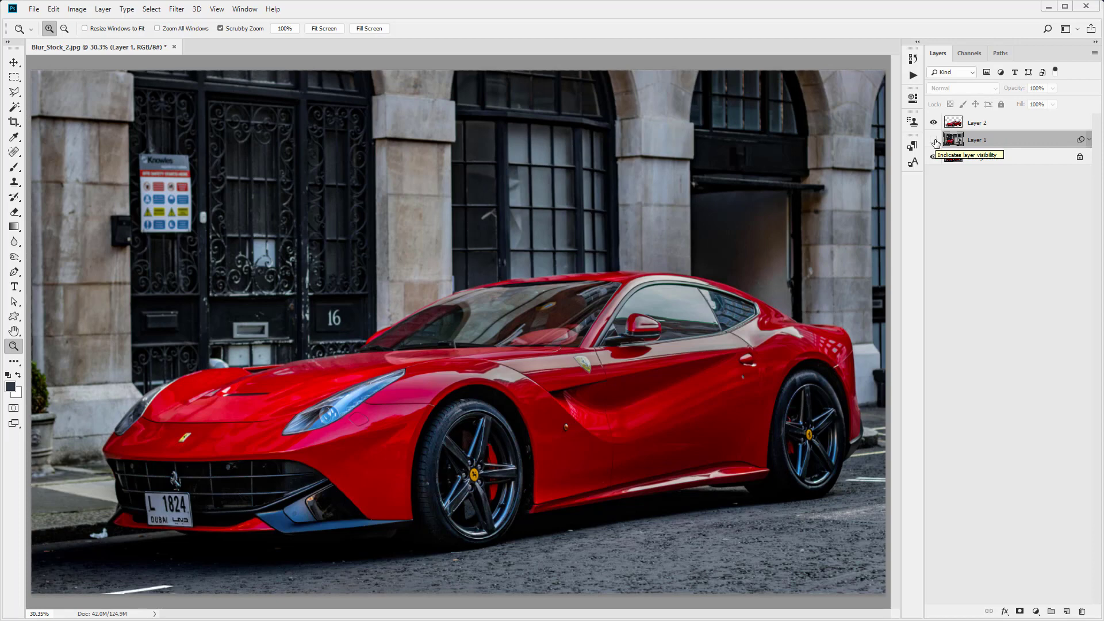
pyautogui.click(933, 140)
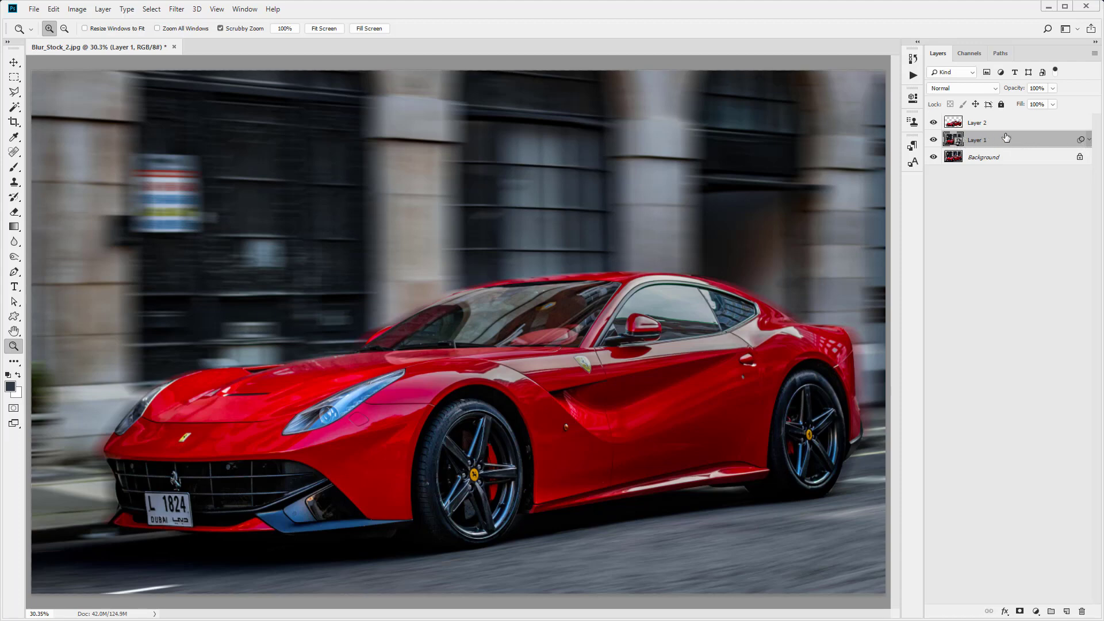
# - Reopen the Blur Gallery smart filter, move the top path's left end rightward onto the pillar, and apply
pyautogui.click(1088, 142)
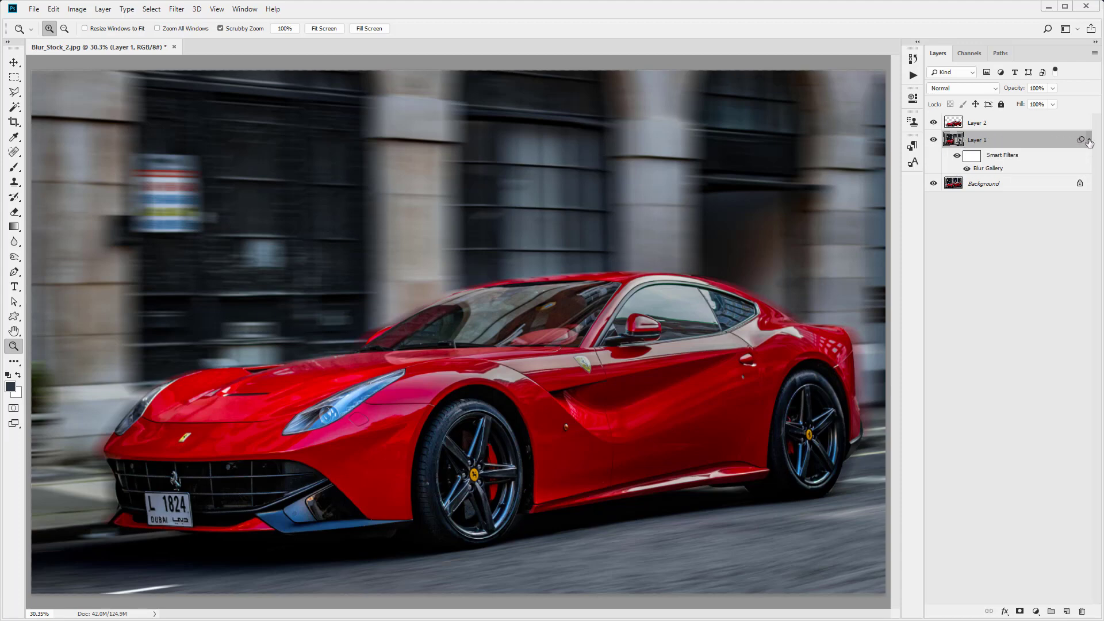
pyautogui.doubleClick(992, 169)
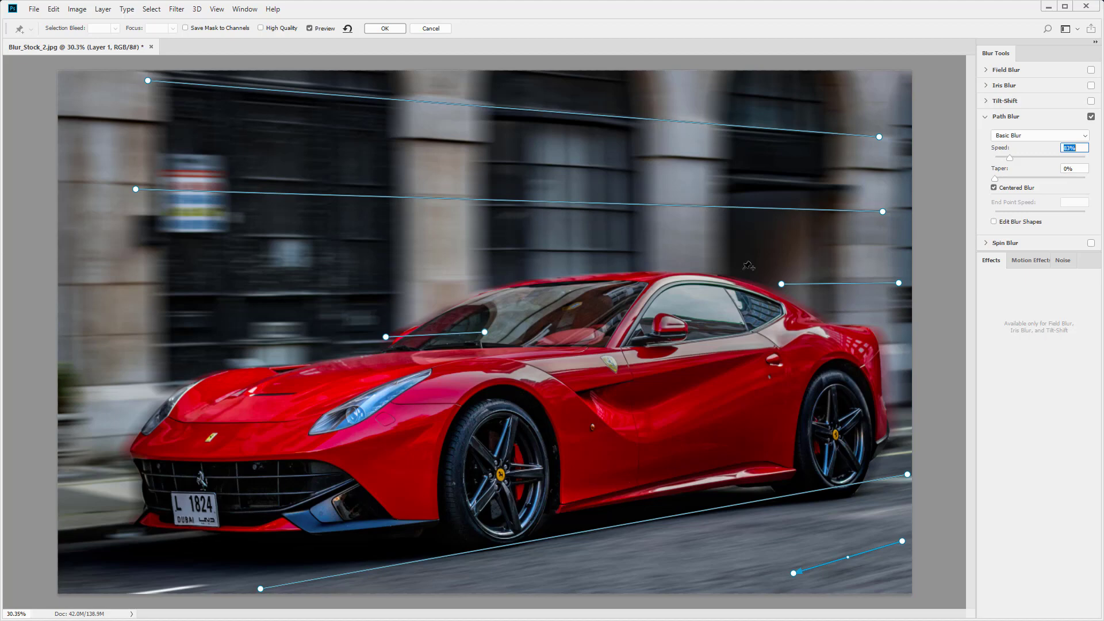
pyautogui.moveTo(148, 81); pyautogui.dragTo(397, 100)
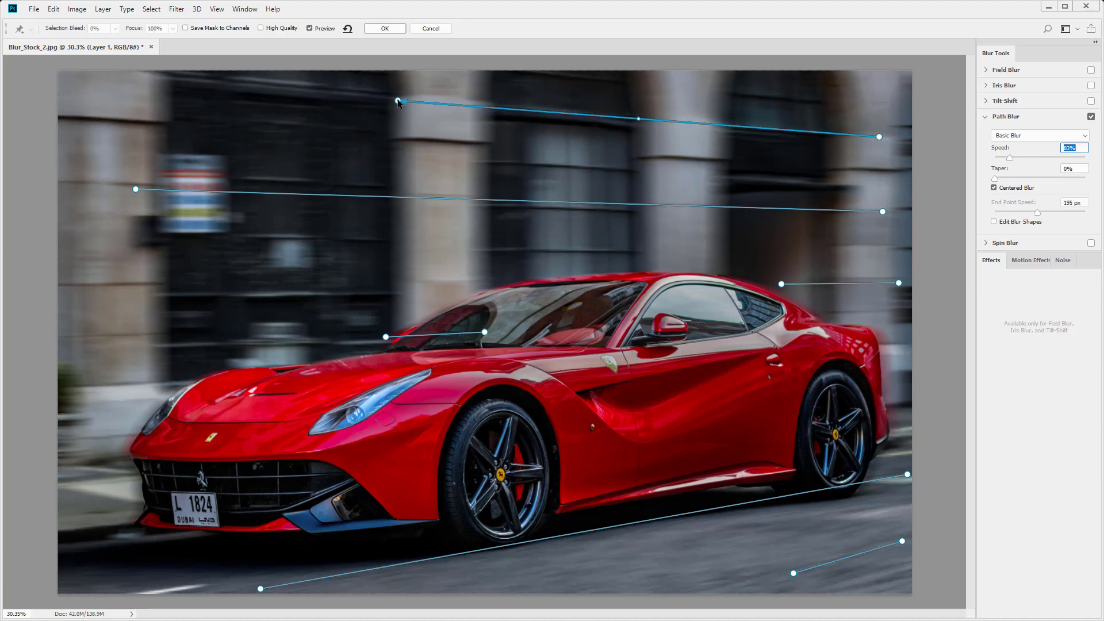
pyautogui.click(380, 29)
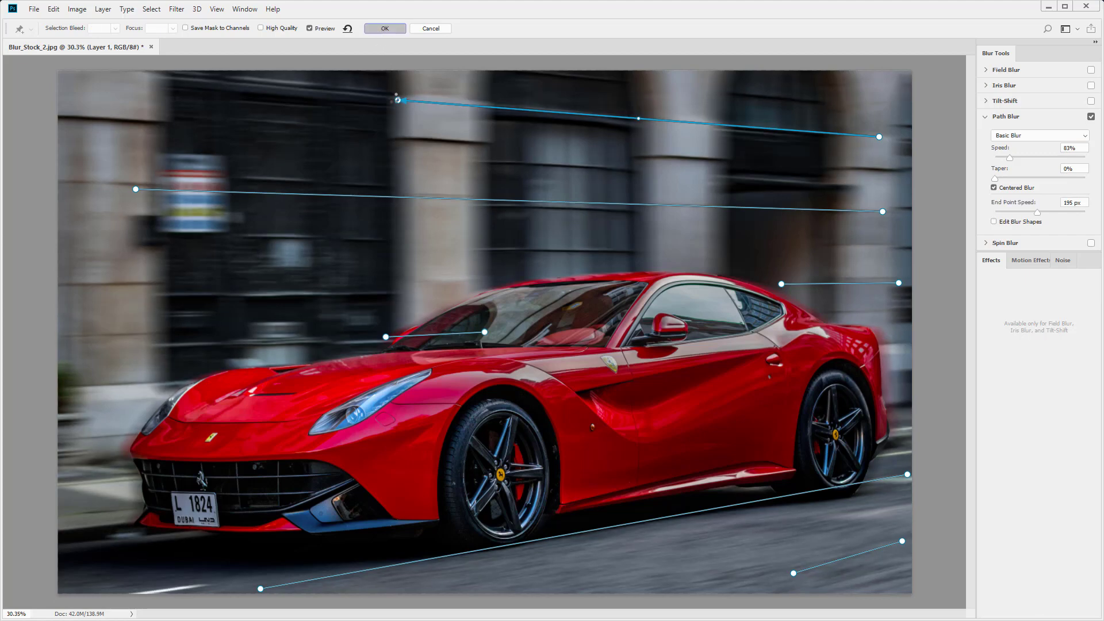